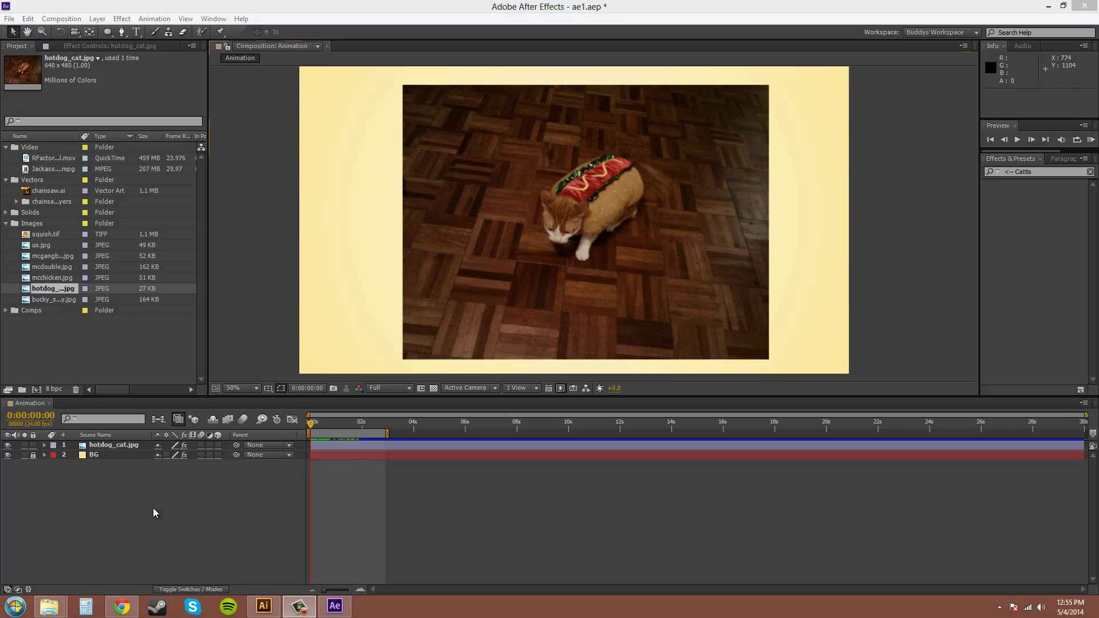
Select hotdog_cat.jpg and solo each transform property in turn: Anchor Point, Position, Scale, Rotation, Opacity
click(129, 502)
click(115, 445)
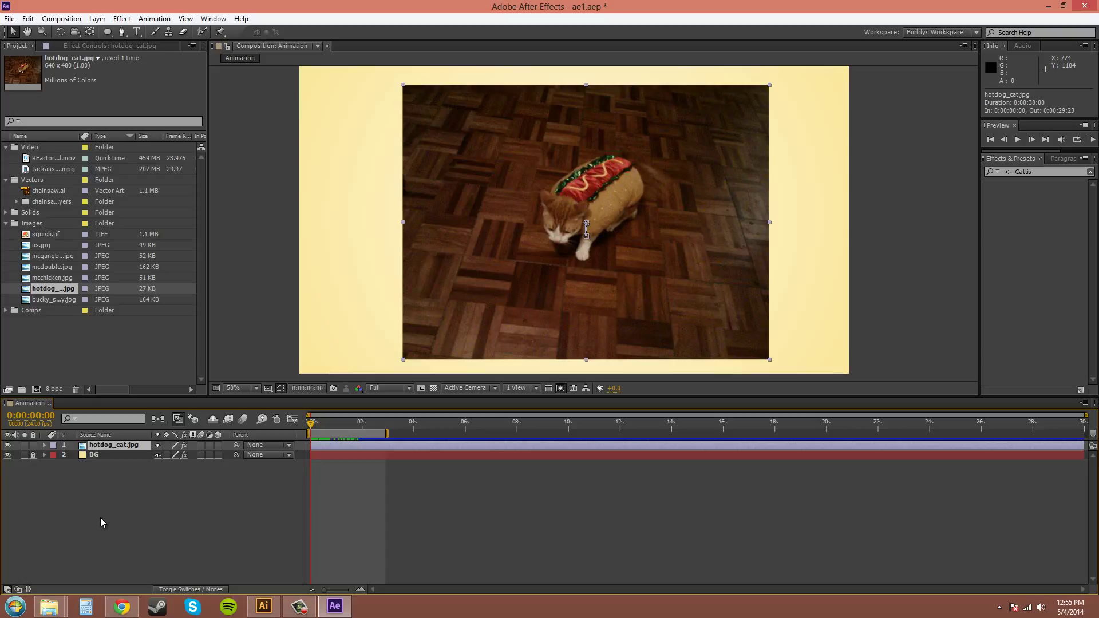
key(a)
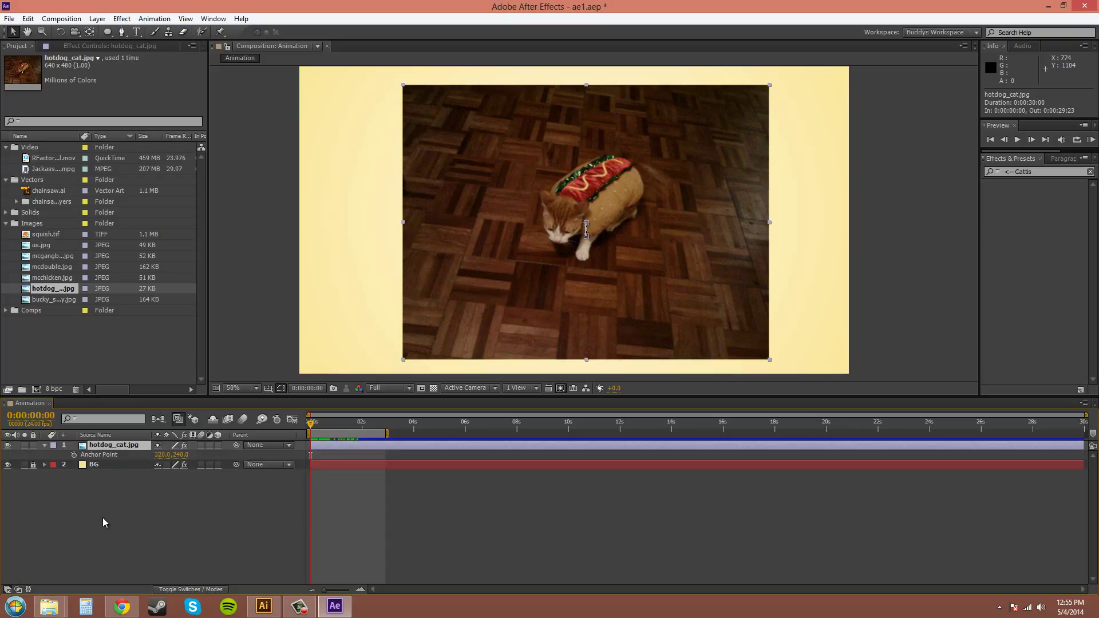
key(a)
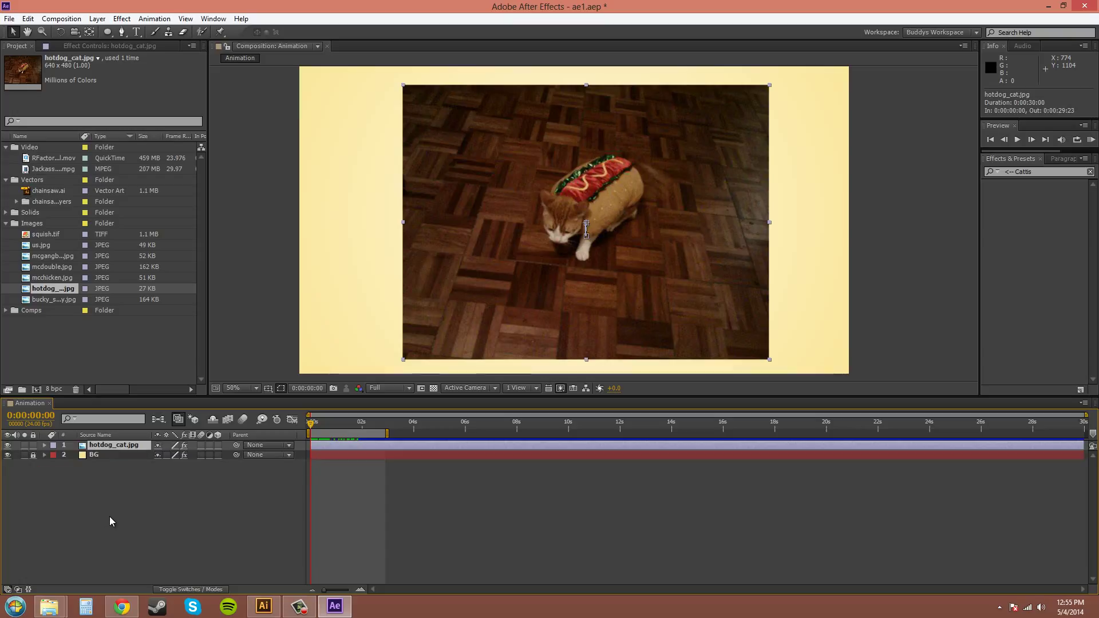
key(p)
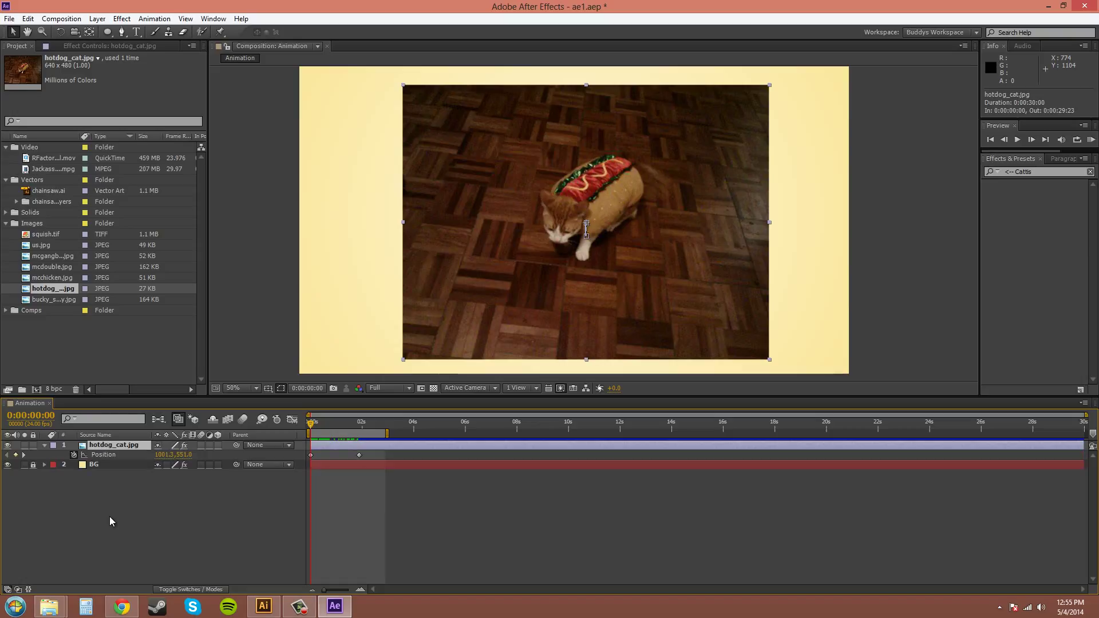
key(s)
key(r)
key(t)
Add Rotation, Anchor Point and Position to the revealed properties, then fold the layer and reselect it
key(shift+r)
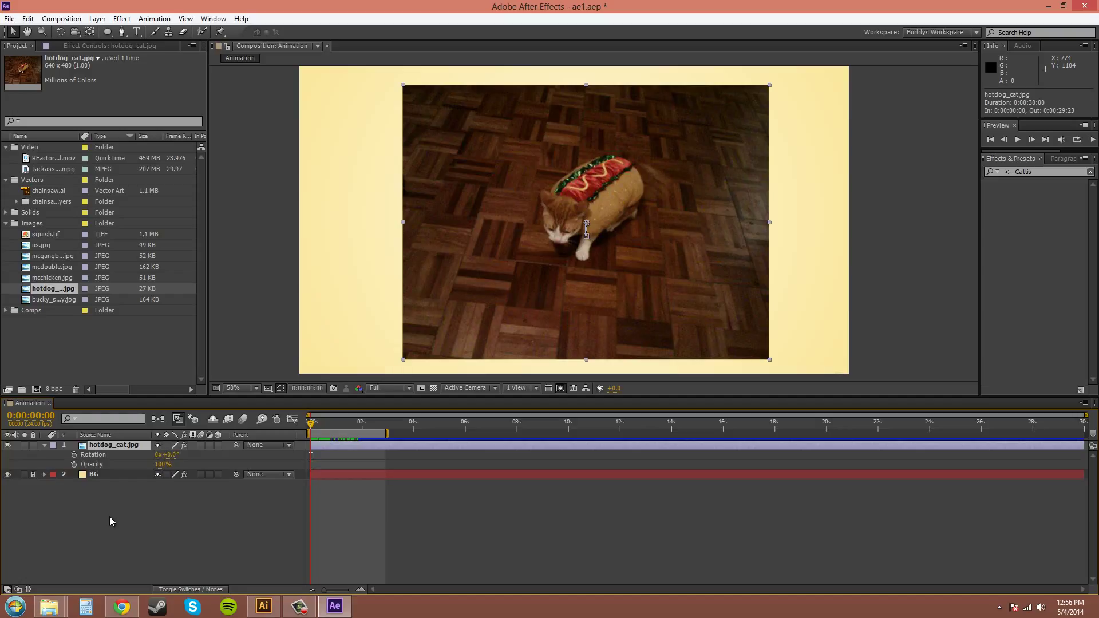
key(shift+a)
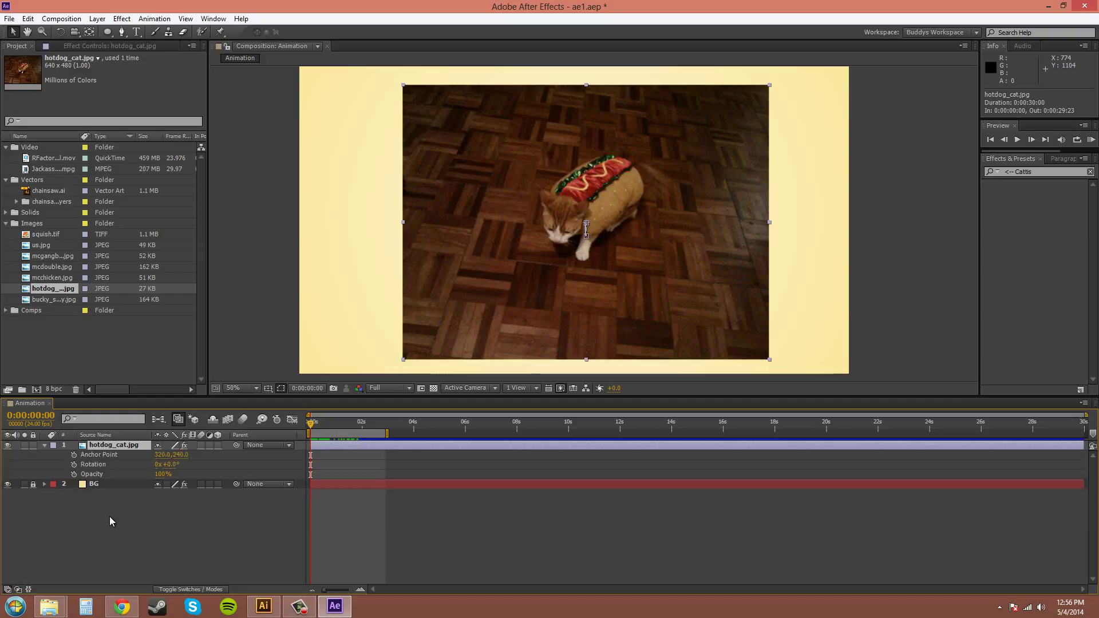
key(shift+p)
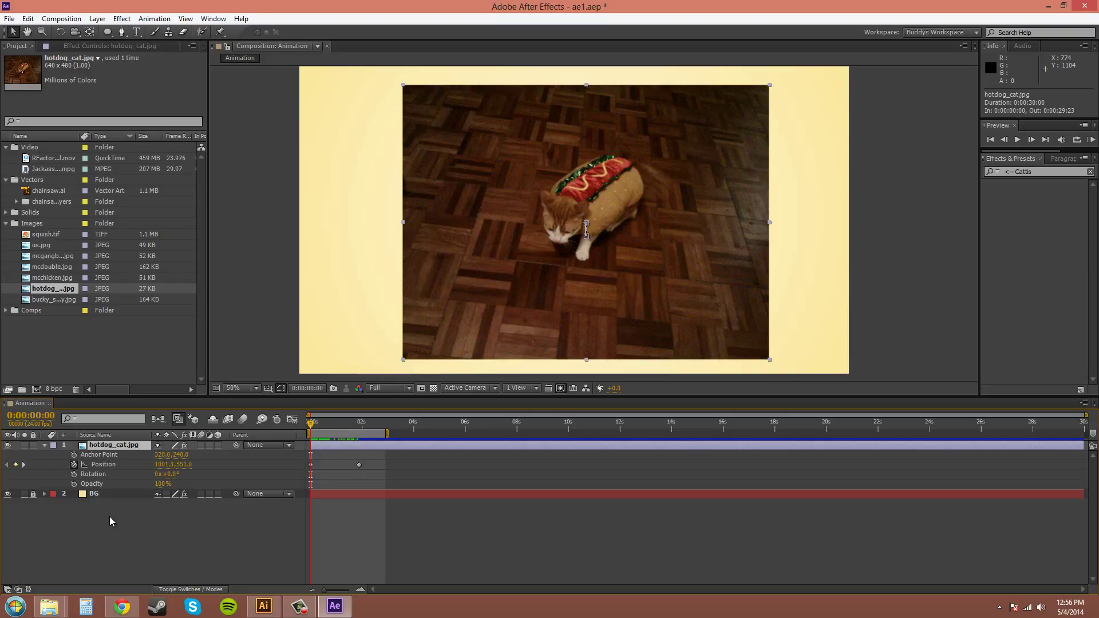
click(45, 446)
click(120, 477)
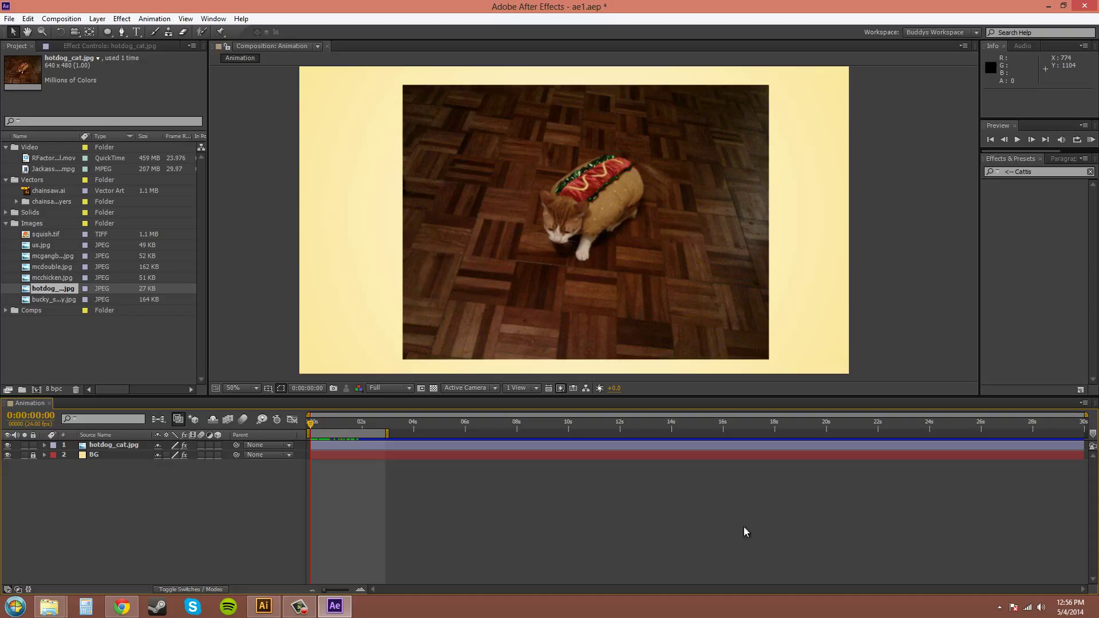
click(520, 445)
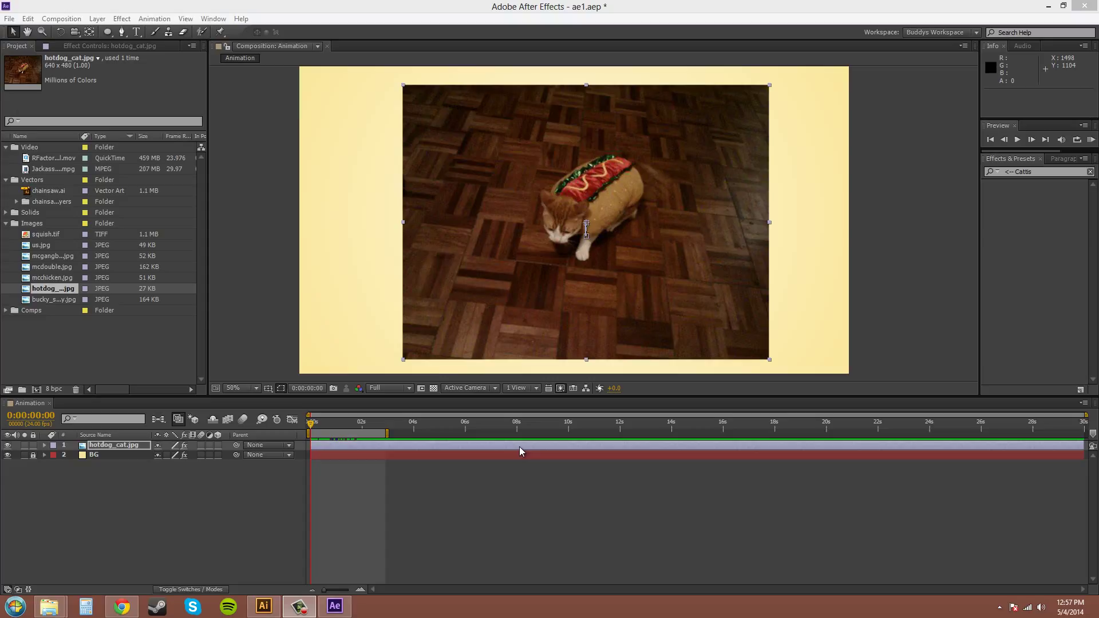
Add a Rotation keyframe at the start, delete it, and hide Rotation again
click(91, 450)
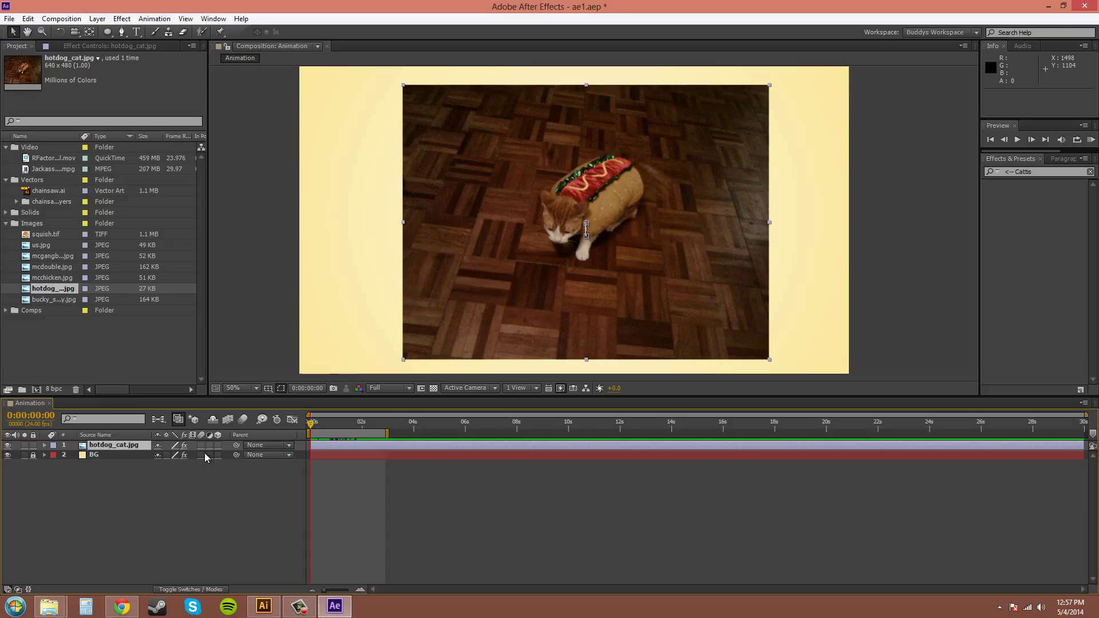
key(alt+shift+r)
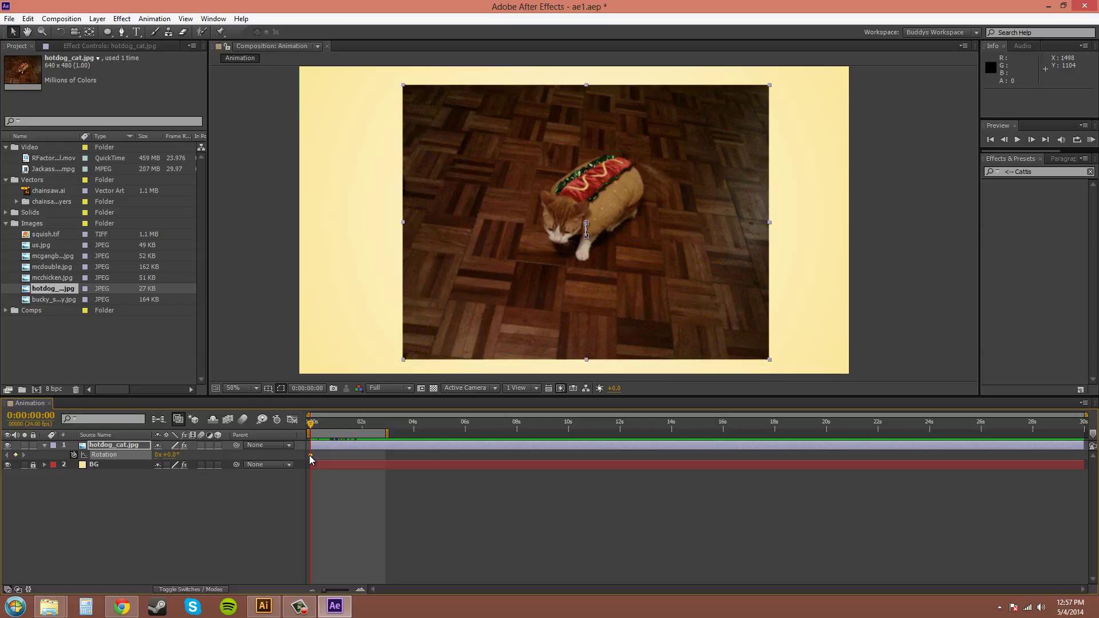
key(Delete)
key(r)
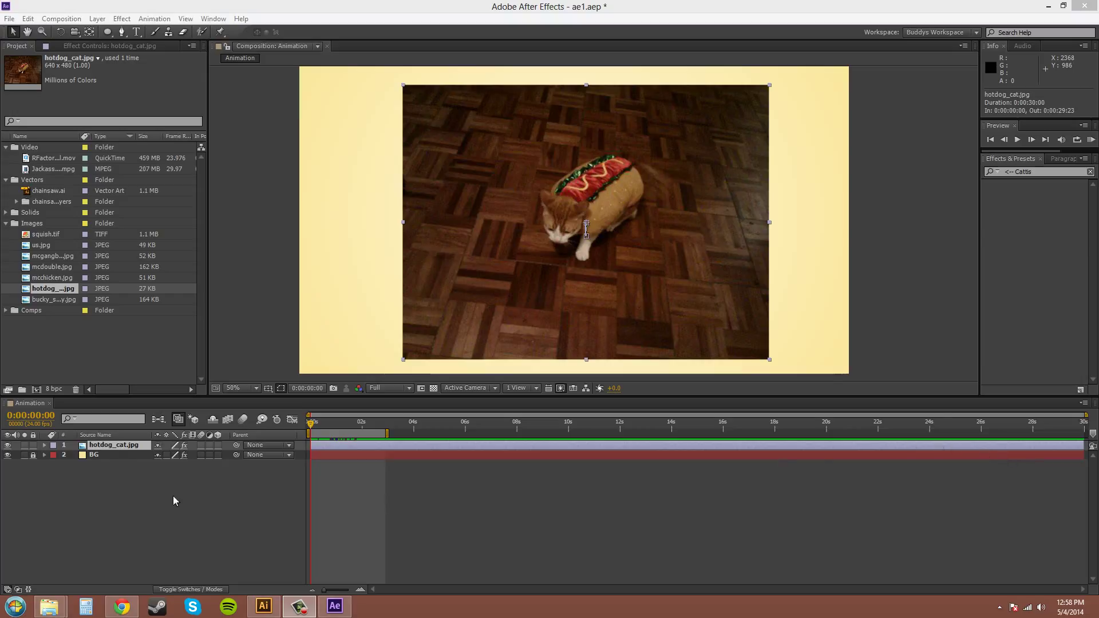
Reveal the cat layer's Position keyframes and scrub the time indicator to preview its movement
click(115, 449)
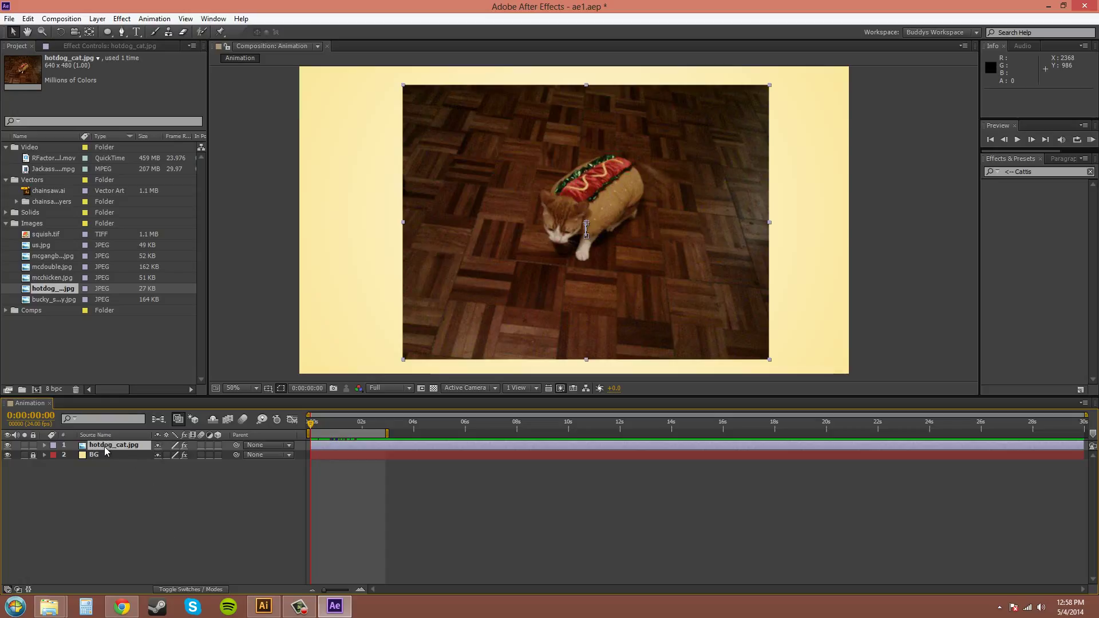
key(p)
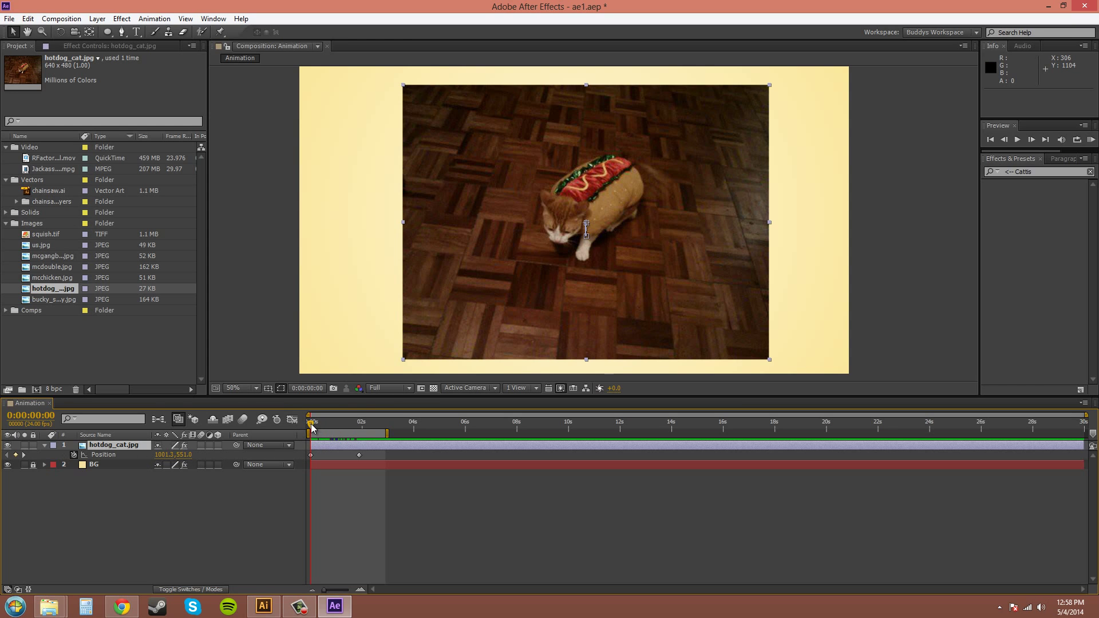
drag(315, 429, 138, 460)
click(112, 473)
click(119, 447)
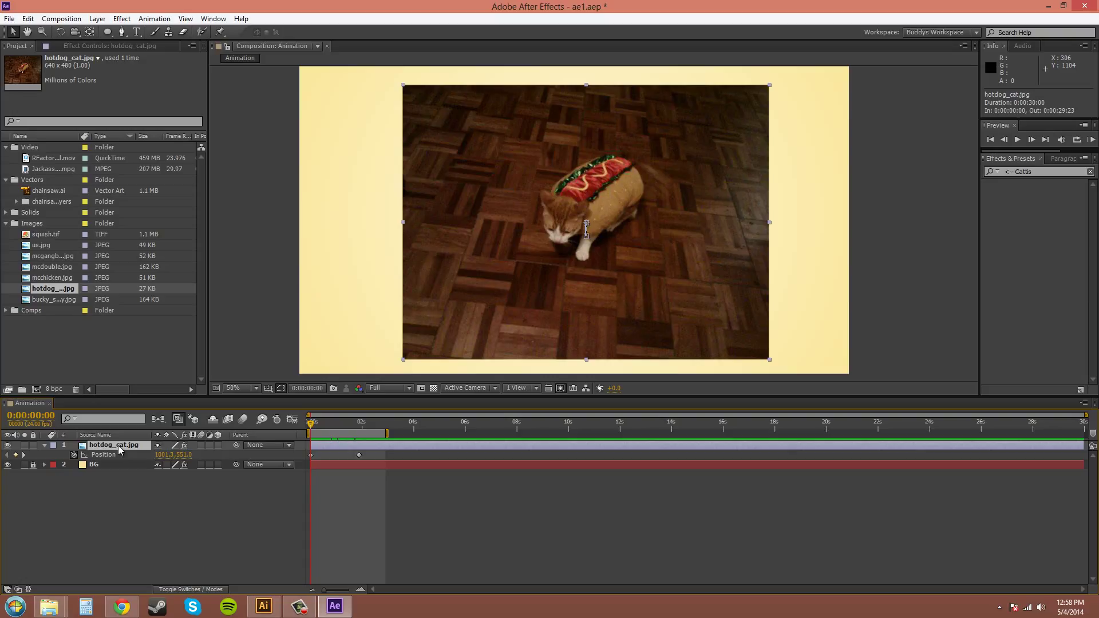
Reveal only the cat layer's modified properties: Sharpen Amount 20, Position and Scale 200.0%
key(u)
key(u)
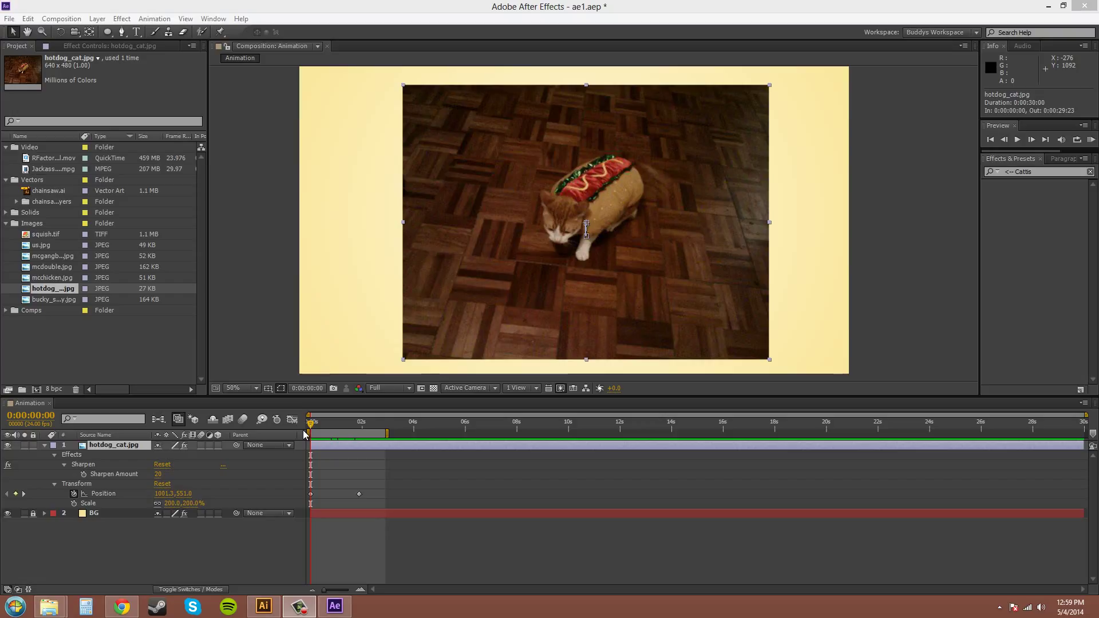
Select Scale and Position and show only those two properties in the outline
click(89, 503)
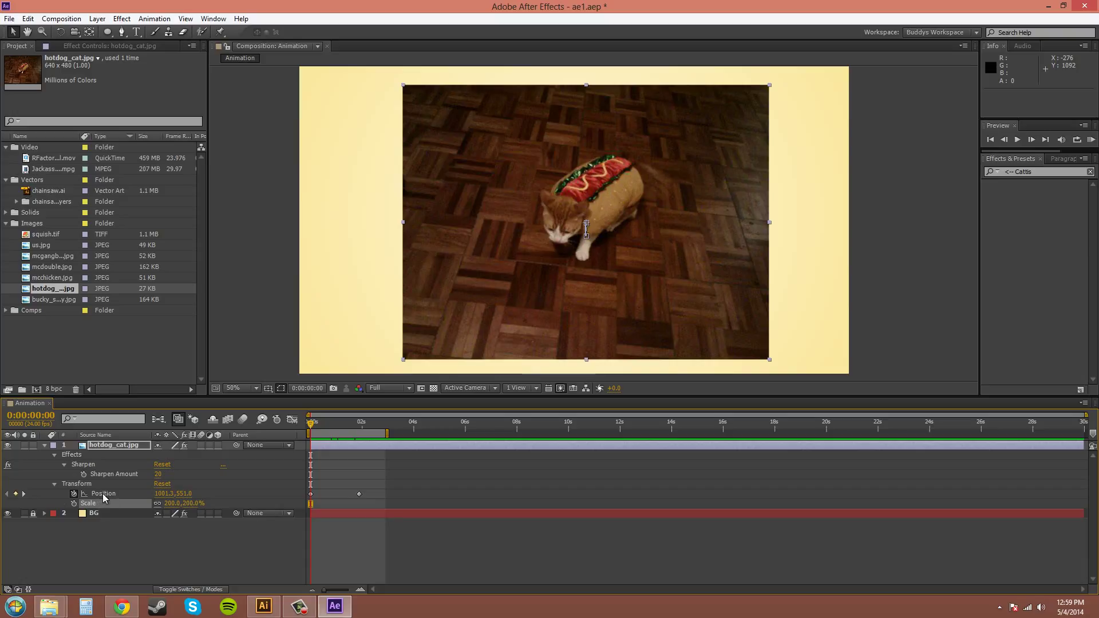
shift+click(103, 494)
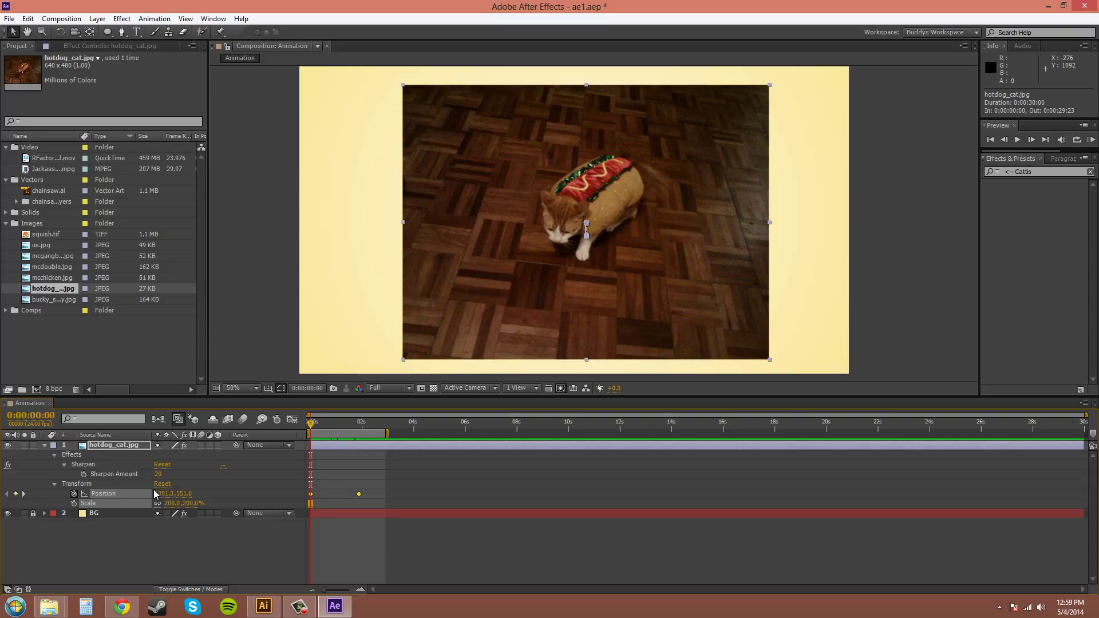
key(s)
key(s)
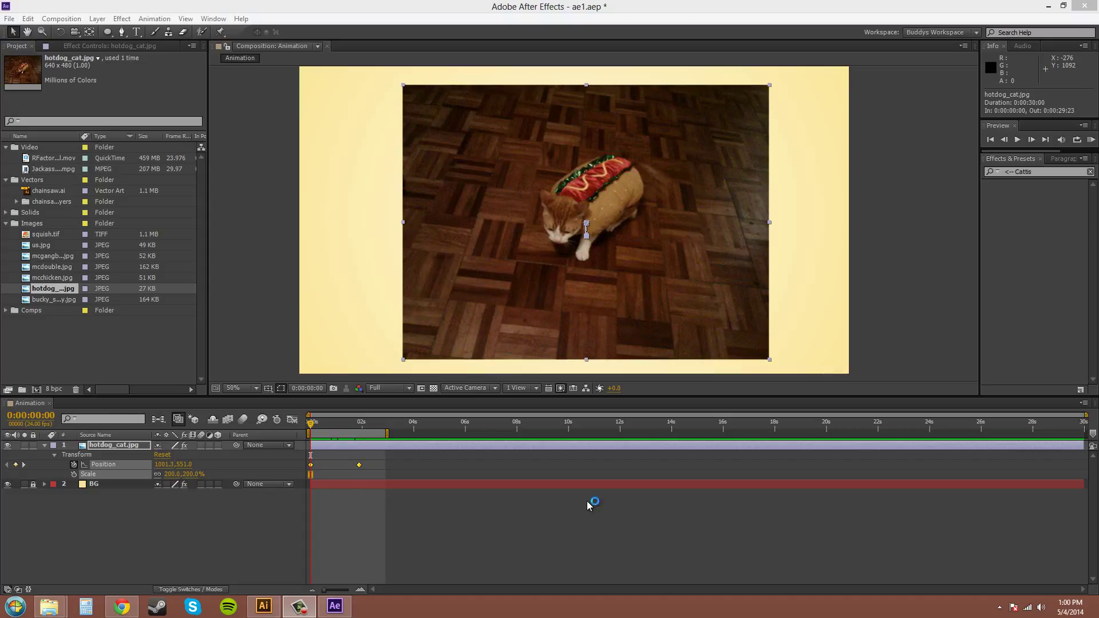
click(218, 520)
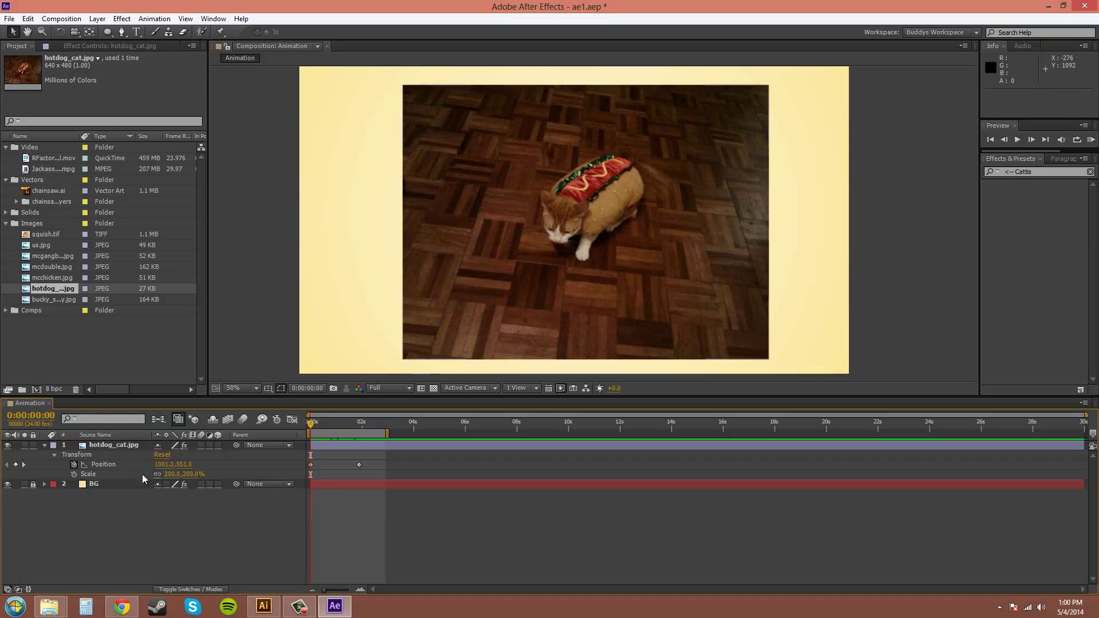
Hide Position and Scale from the outline, leaving an empty Transform group
alt+shift+click(111, 466)
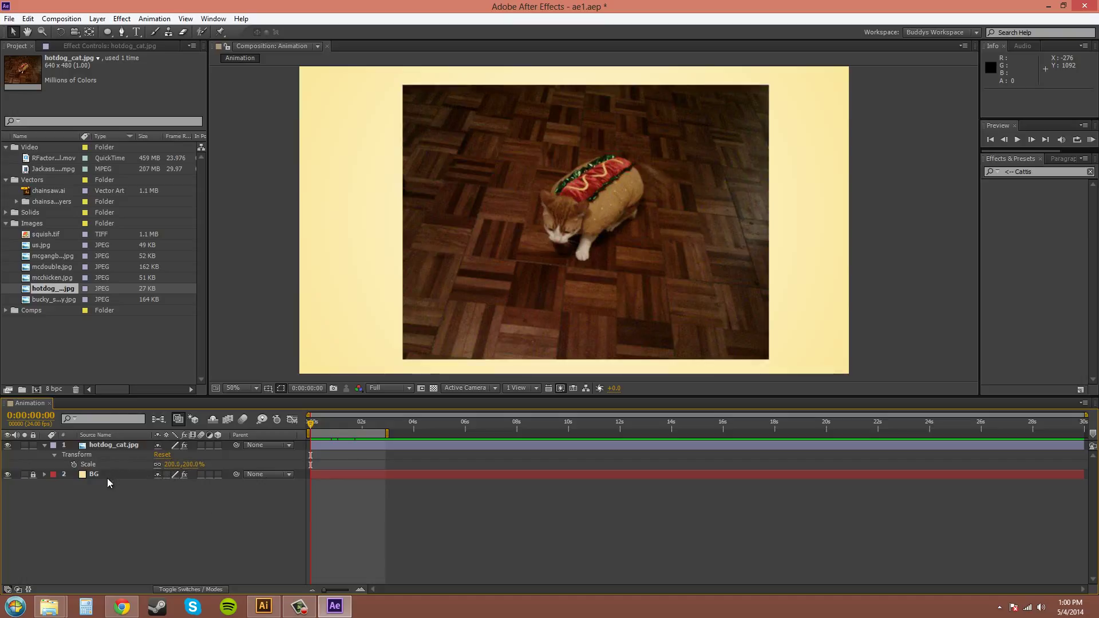
click(89, 466)
alt+shift+click(89, 467)
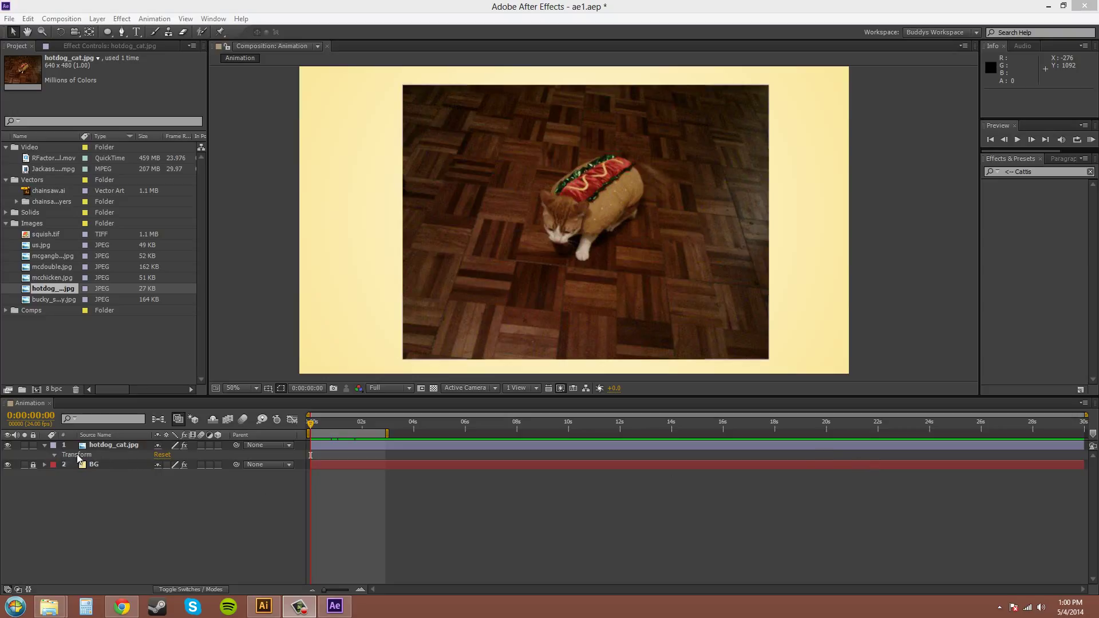
Set hotdog_cat.jpg's position to X 1001.25, Y 551 px in the Position dialog
click(109, 451)
click(108, 448)
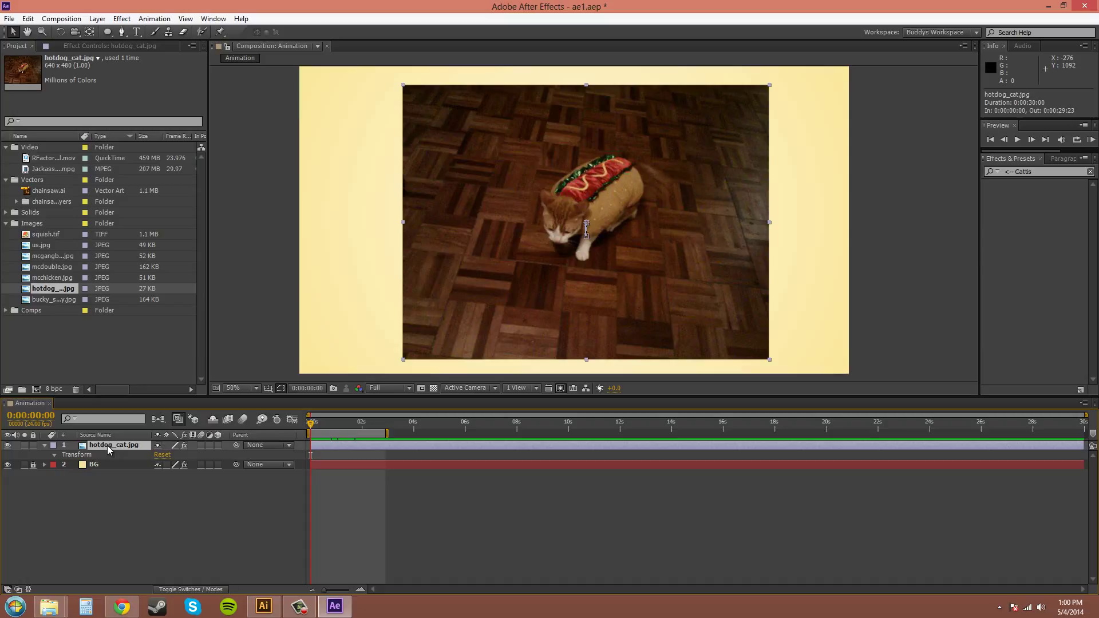
key(ctrl+shift+p)
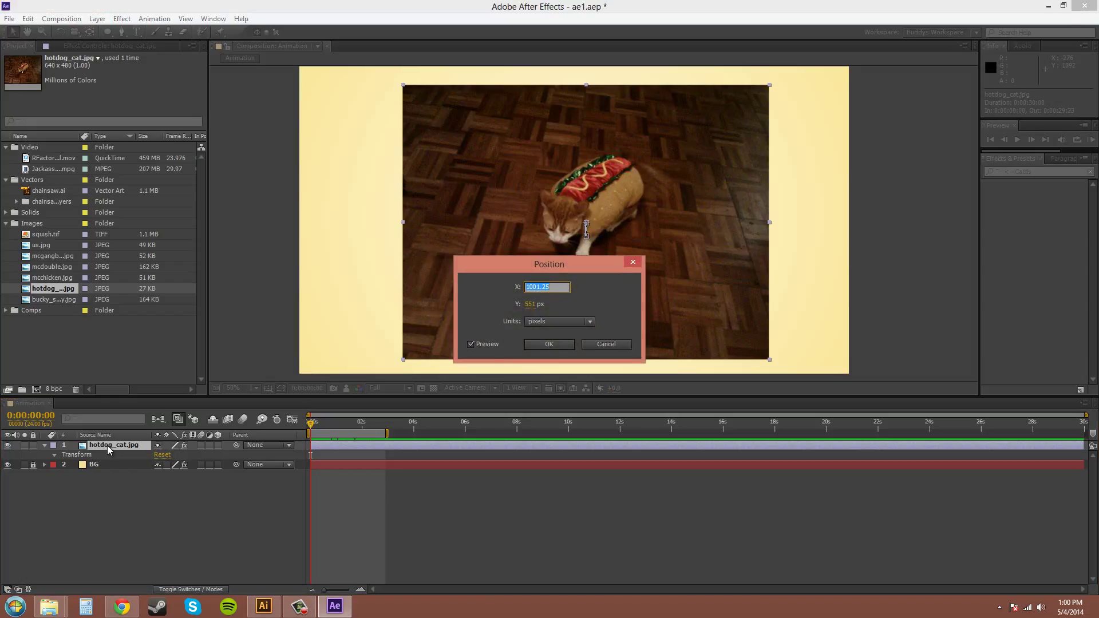
click(573, 308)
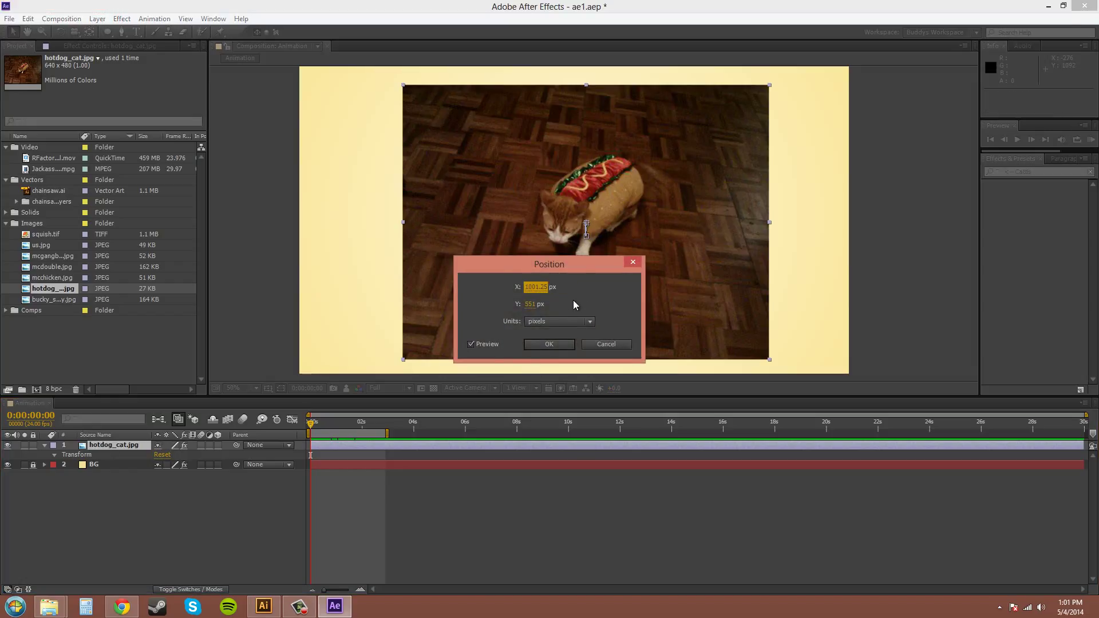
click(539, 345)
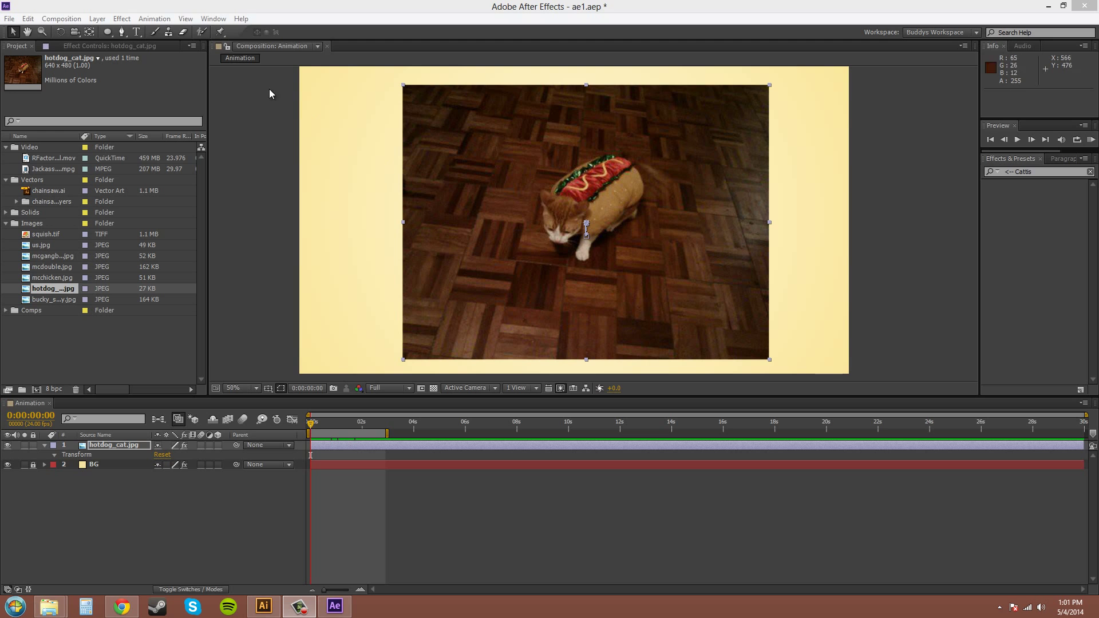
Create a new magenta solid with locked aspect ratio, shrunk to 1387 × 780 px
click(94, 21)
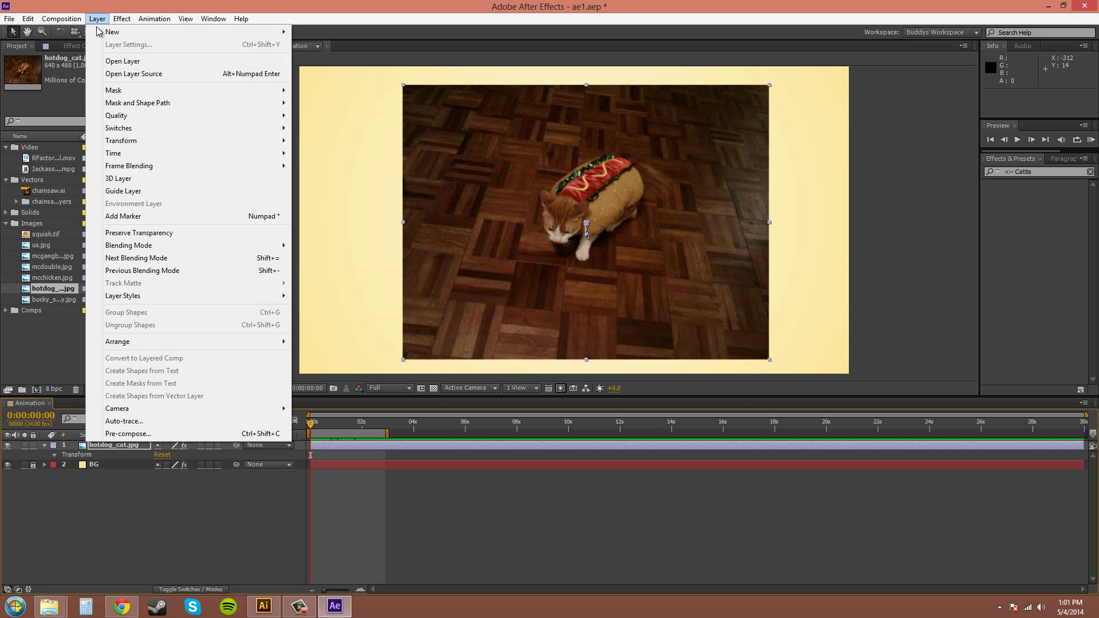
mouse_move(103, 34)
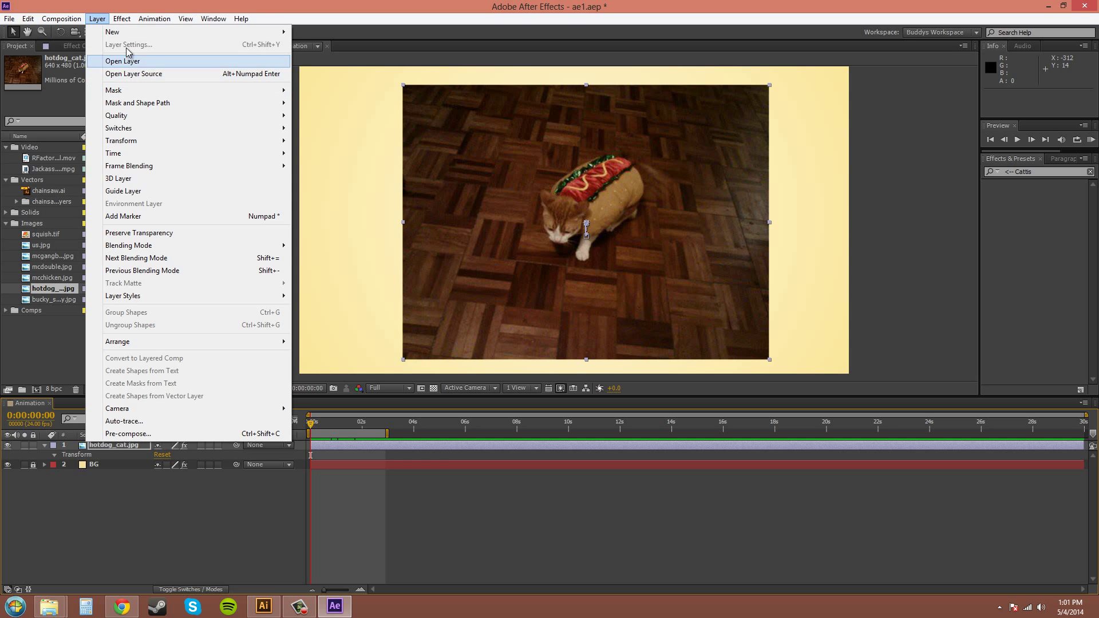
mouse_move(170, 33)
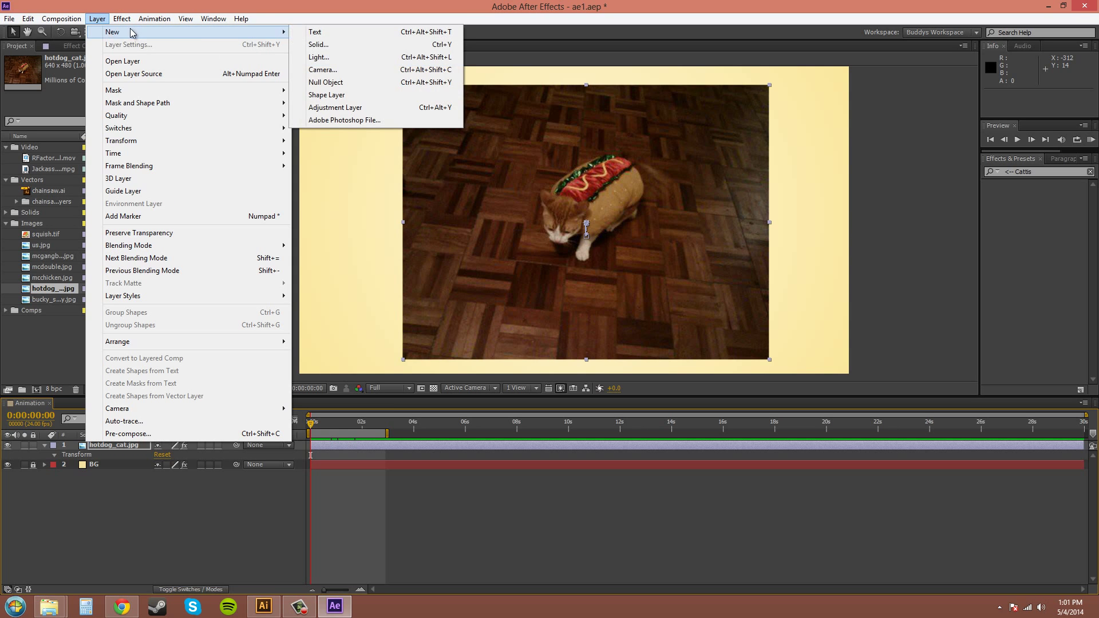
click(313, 46)
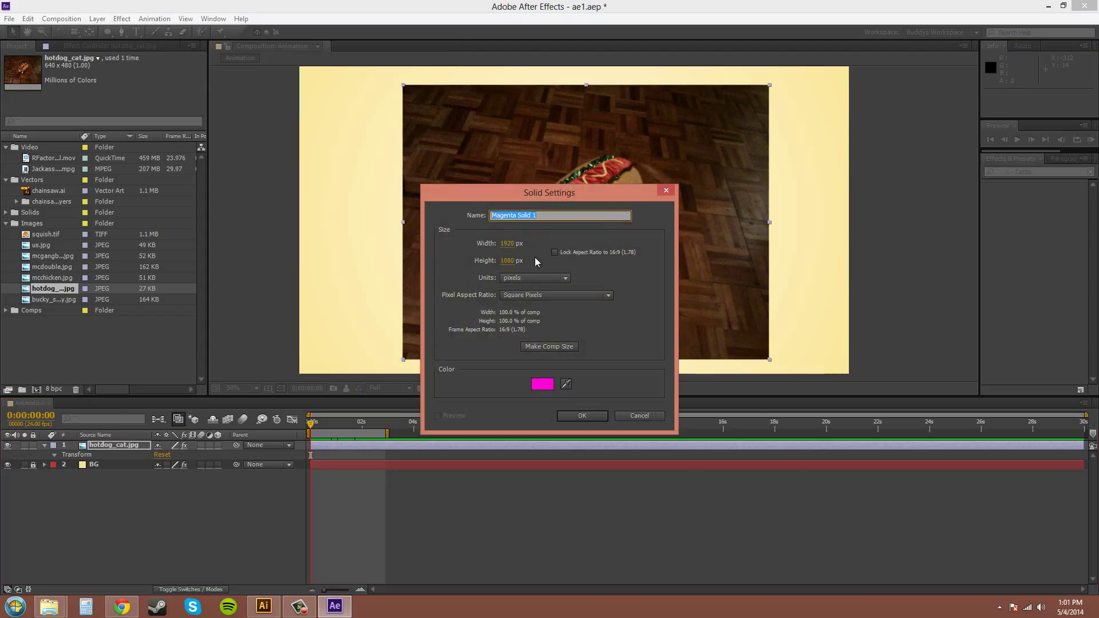
click(551, 347)
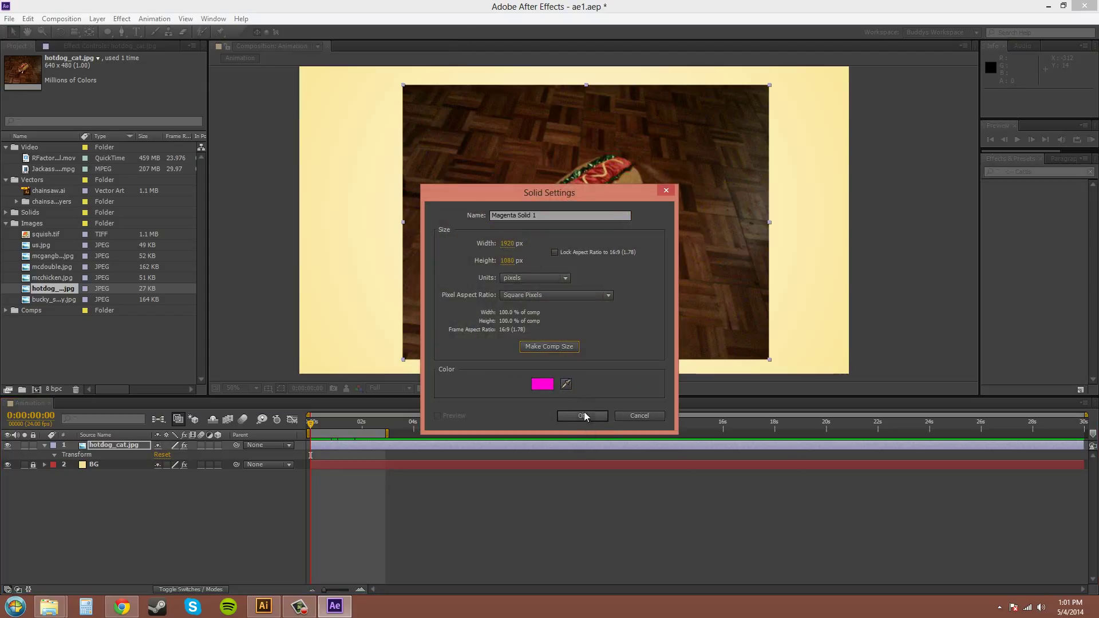
click(507, 243)
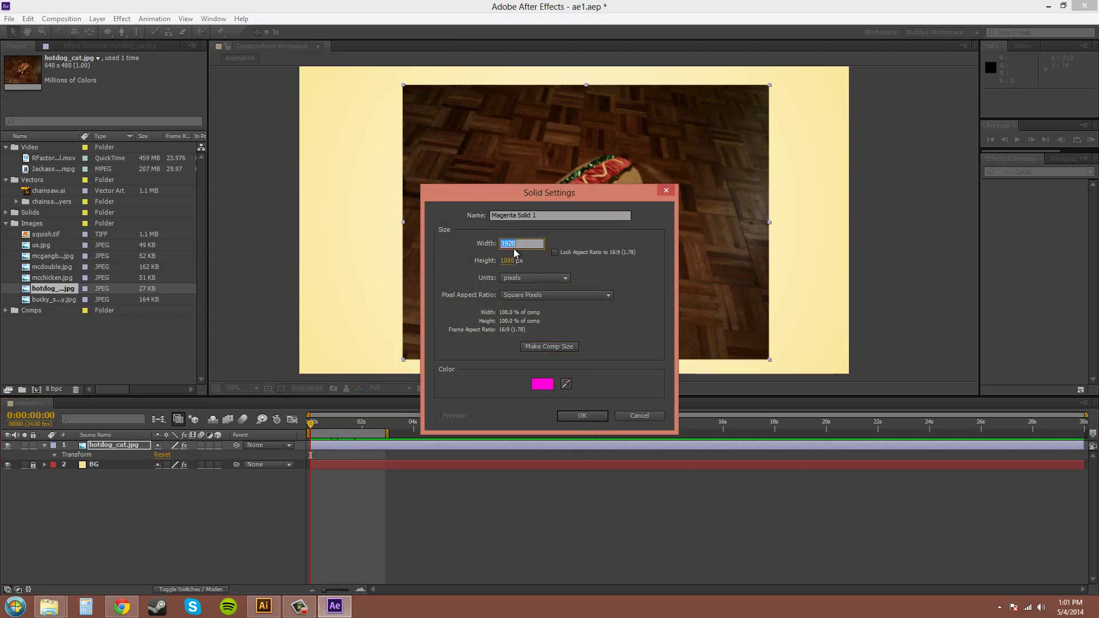
click(554, 252)
drag(507, 243, 158, 241)
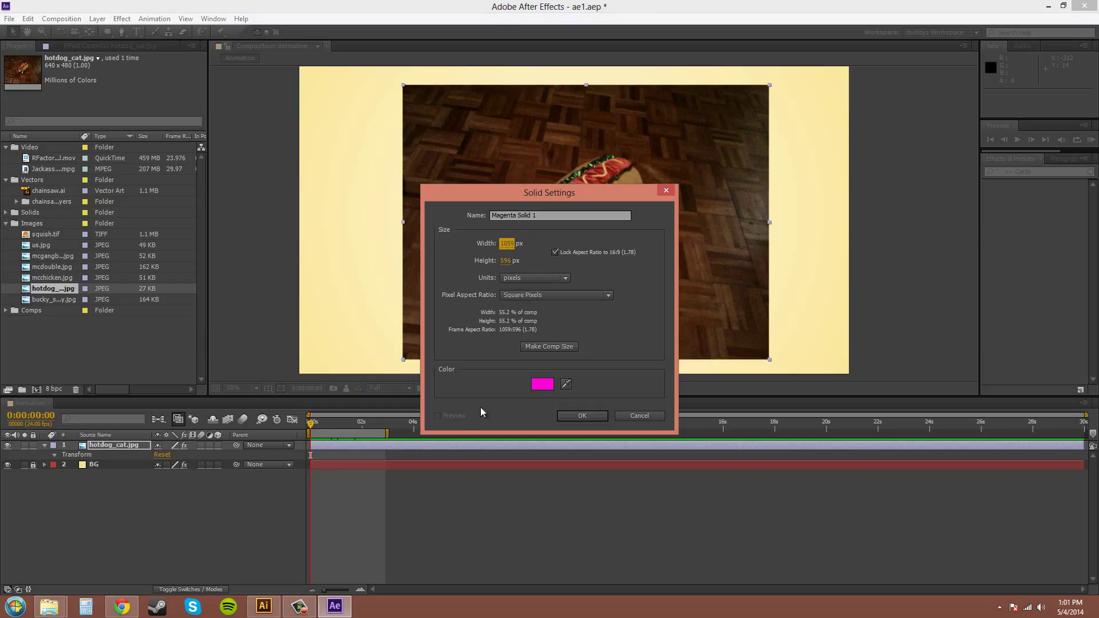
click(580, 416)
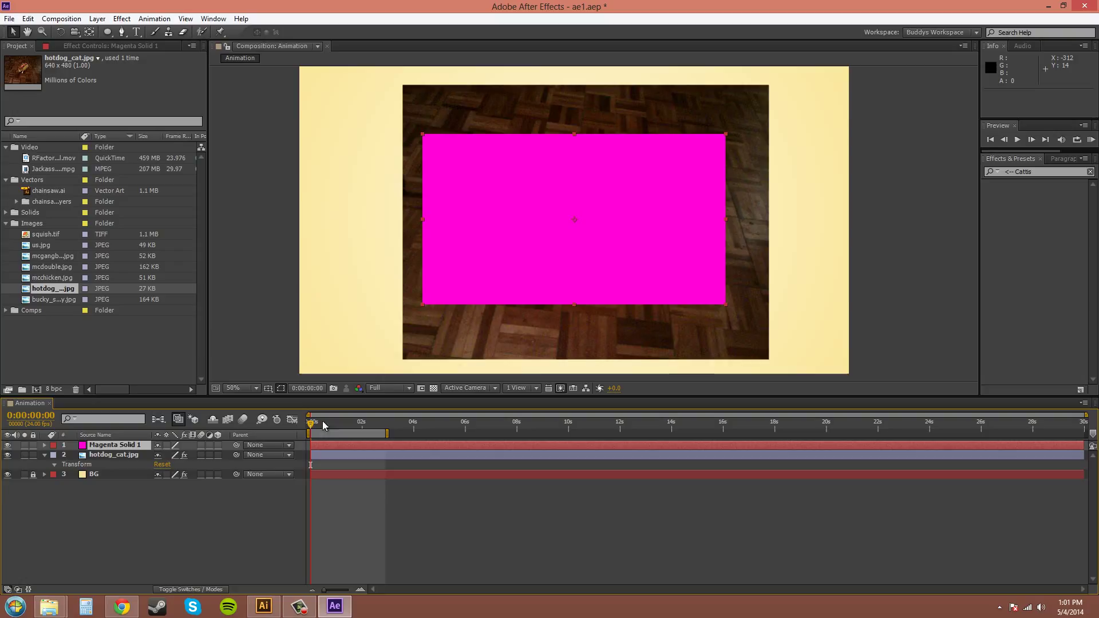
Hide hotdog_cat.jpg, then fit the magenta solid to the comp with Ctrl+Alt+F and undo it
click(8, 455)
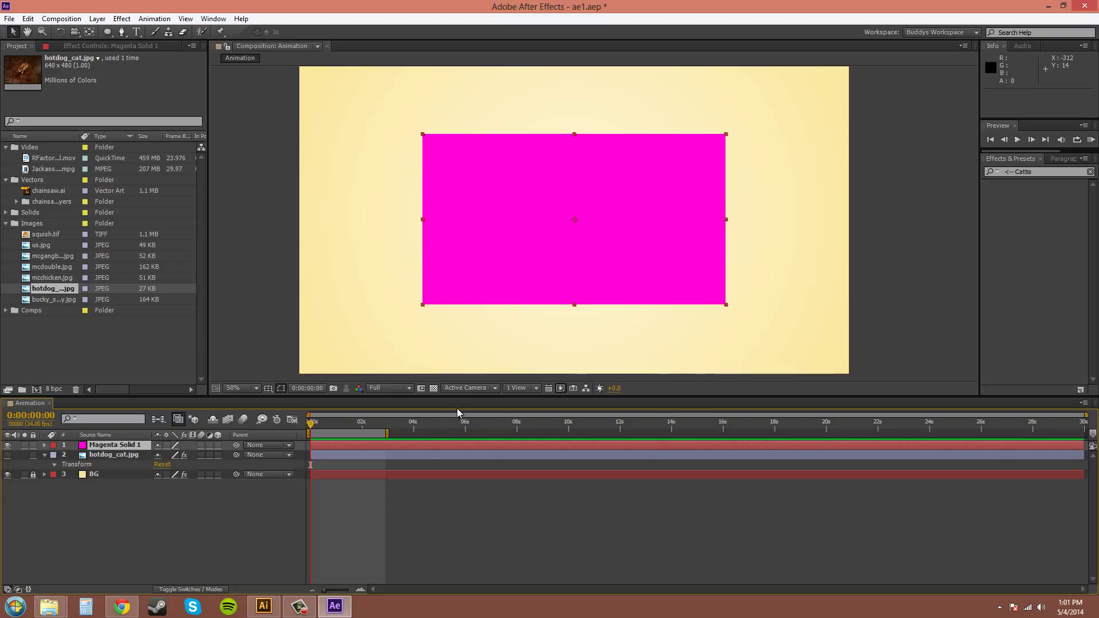
click(681, 260)
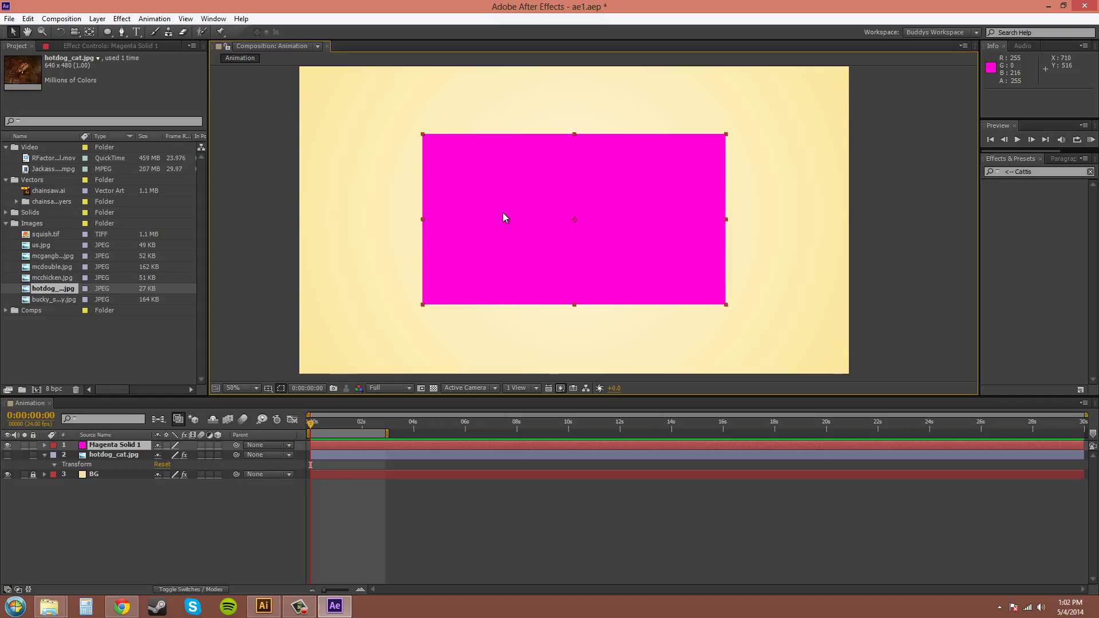
key(ctrl+alt+f)
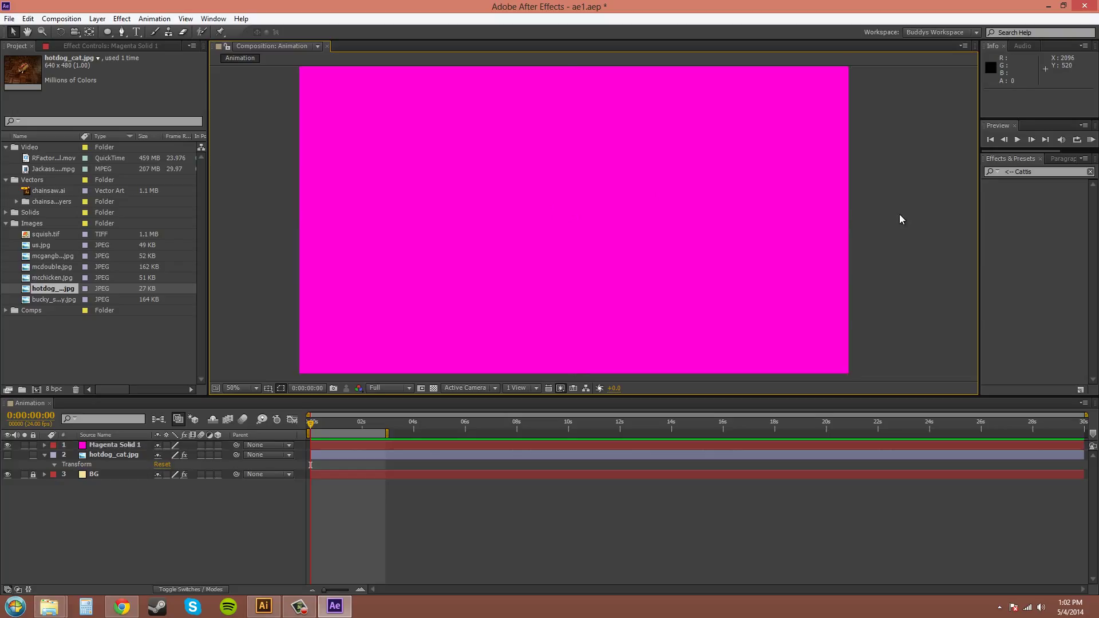
click(123, 446)
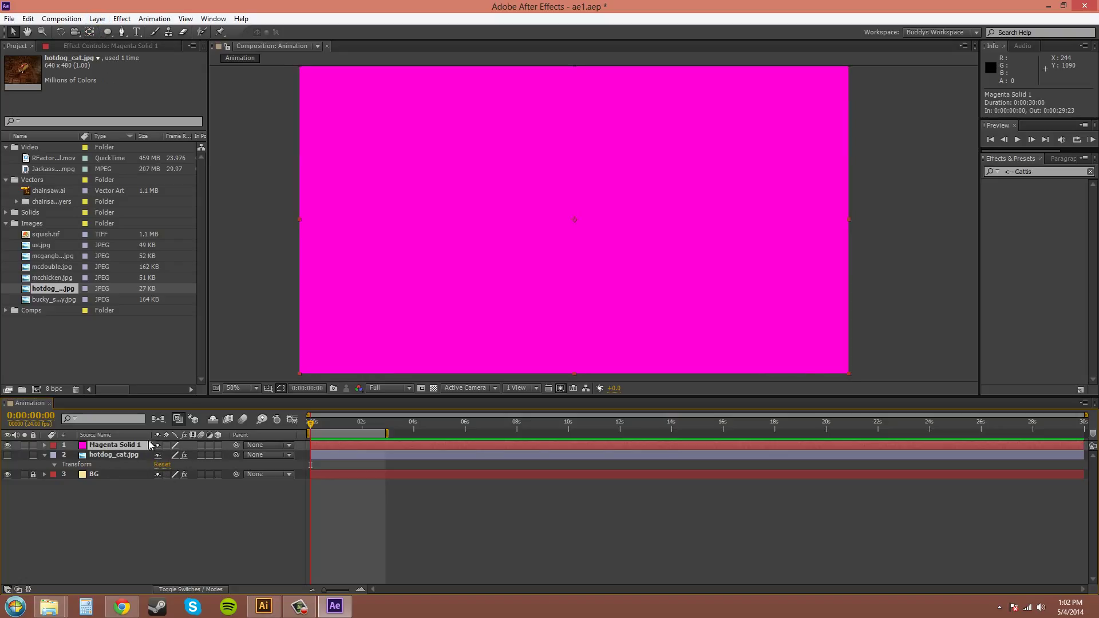
key(ctrl+z)
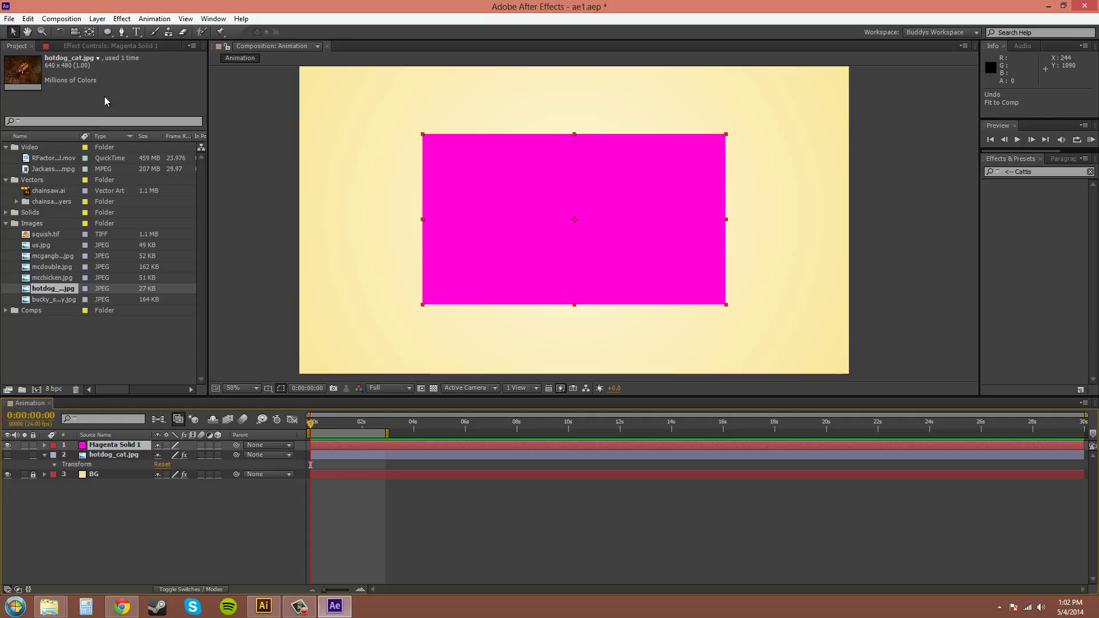
Use Make Comp Size in Solid Settings to resize Magenta Solid 1 to 1920 × 1080 px
click(79, 20)
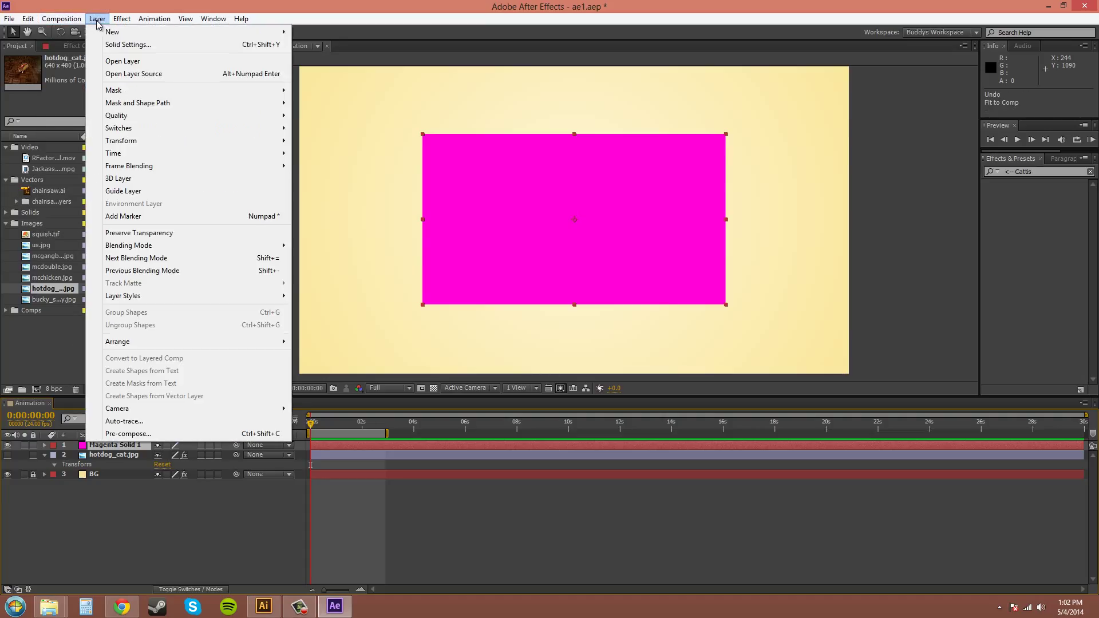
click(125, 44)
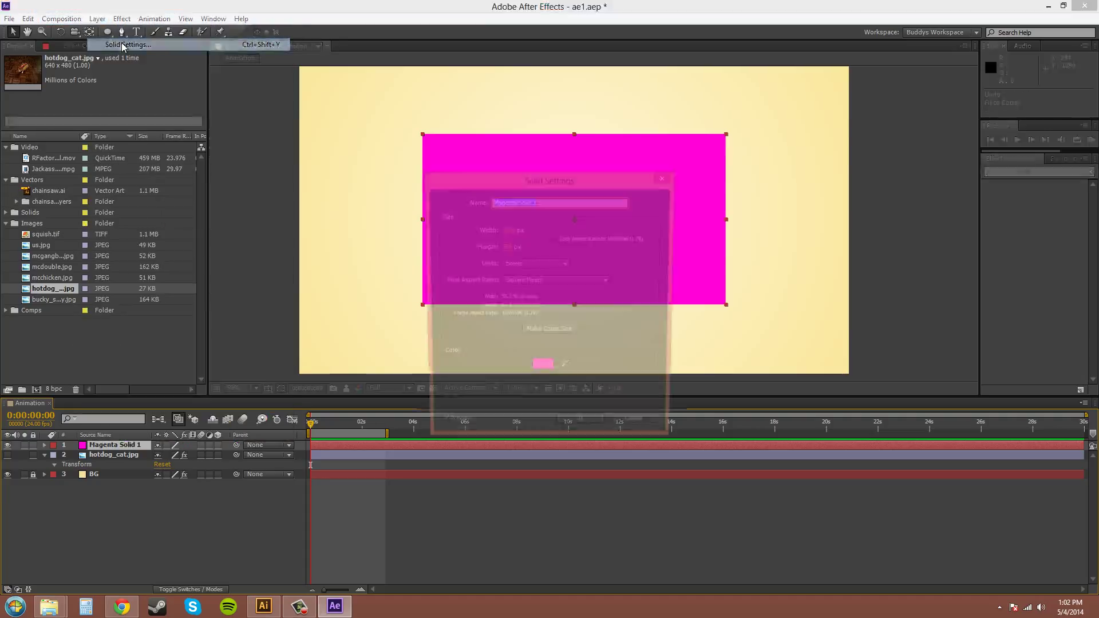
click(564, 334)
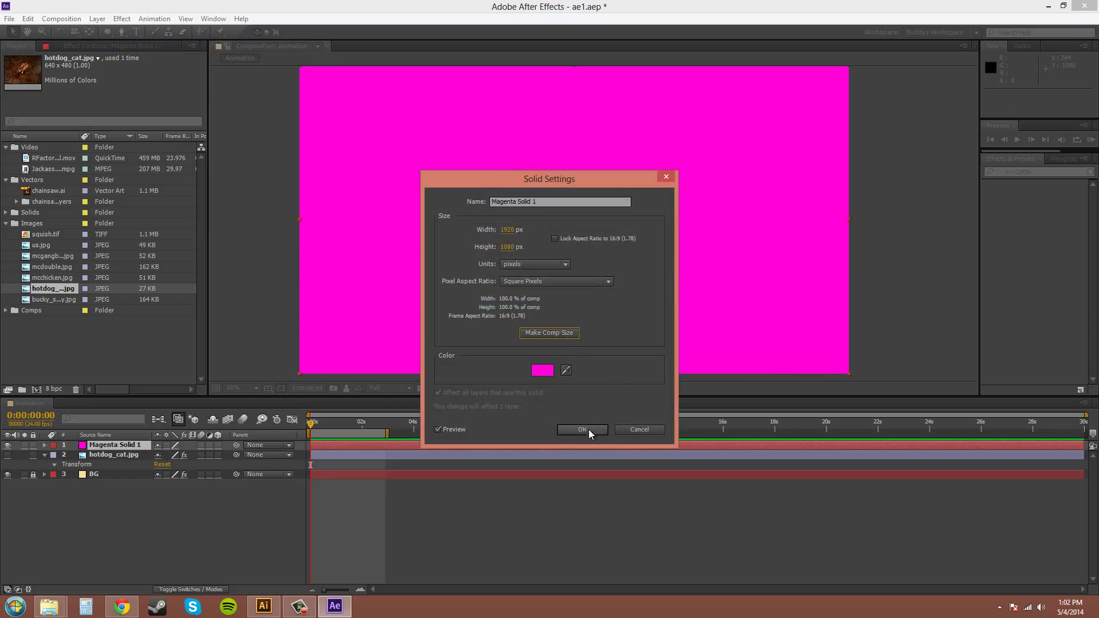
click(584, 428)
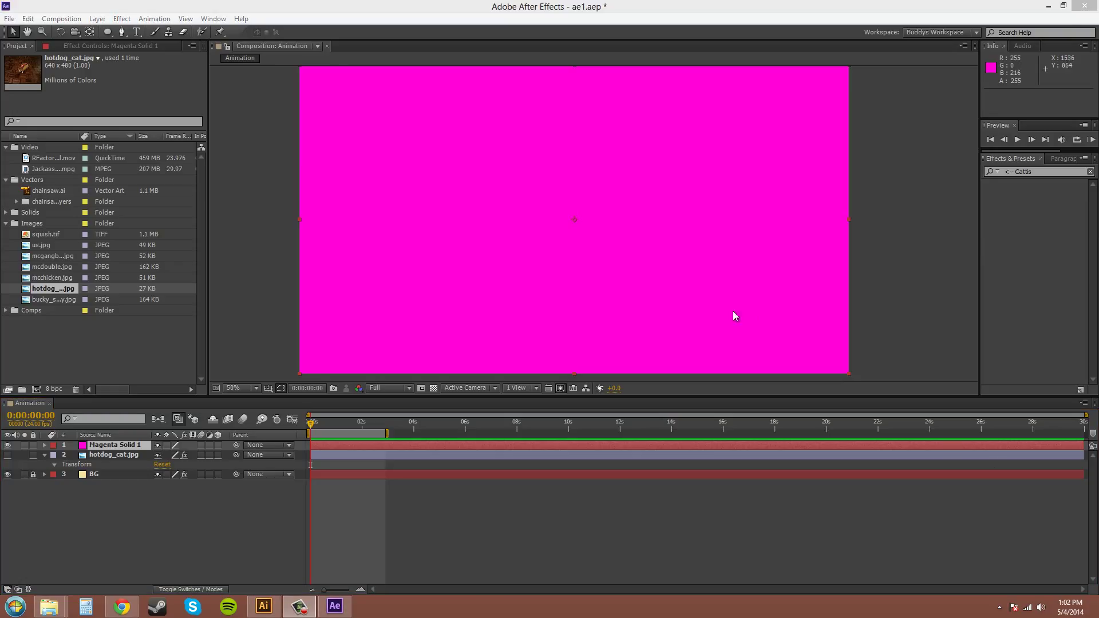
Hide Magenta Solid 1 and cancel the Solid Settings dialog opened with Ctrl+Y
click(7, 445)
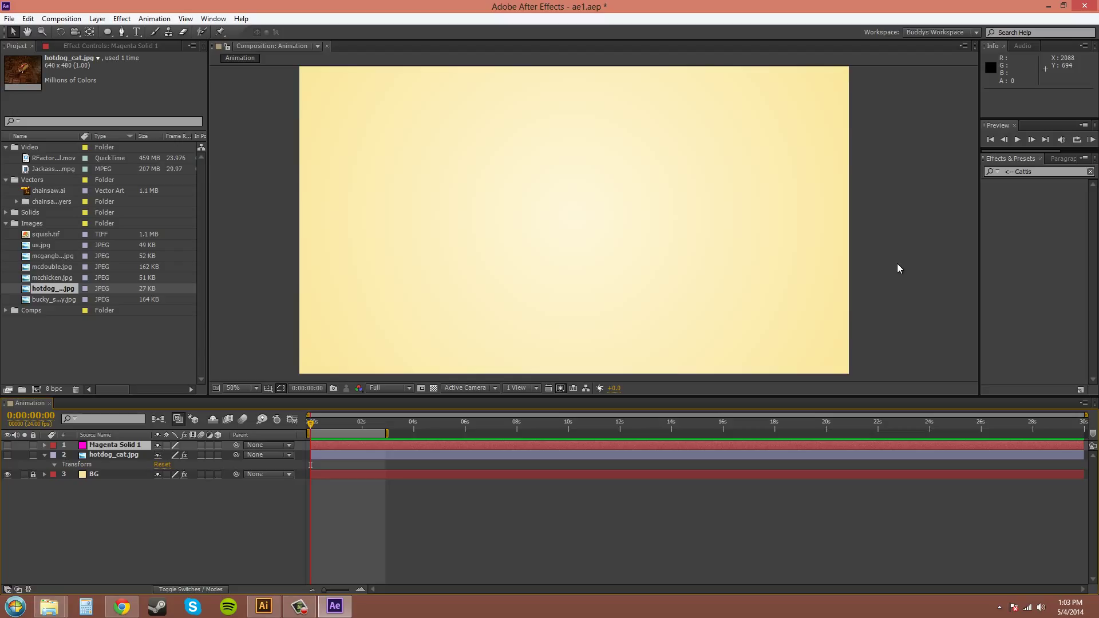
key(ctrl+y)
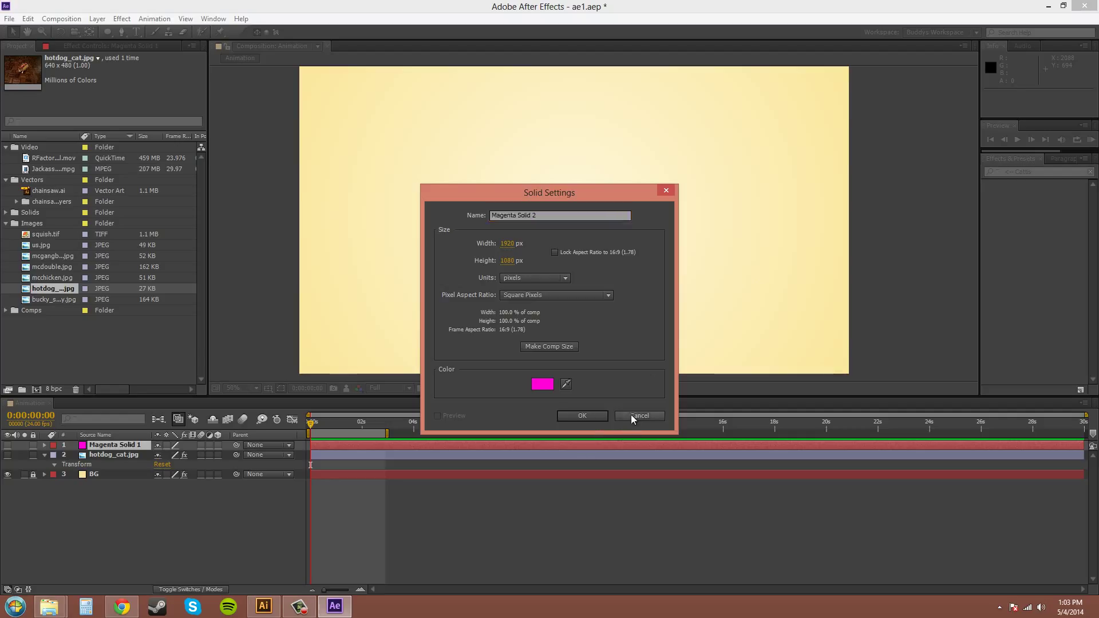
click(631, 414)
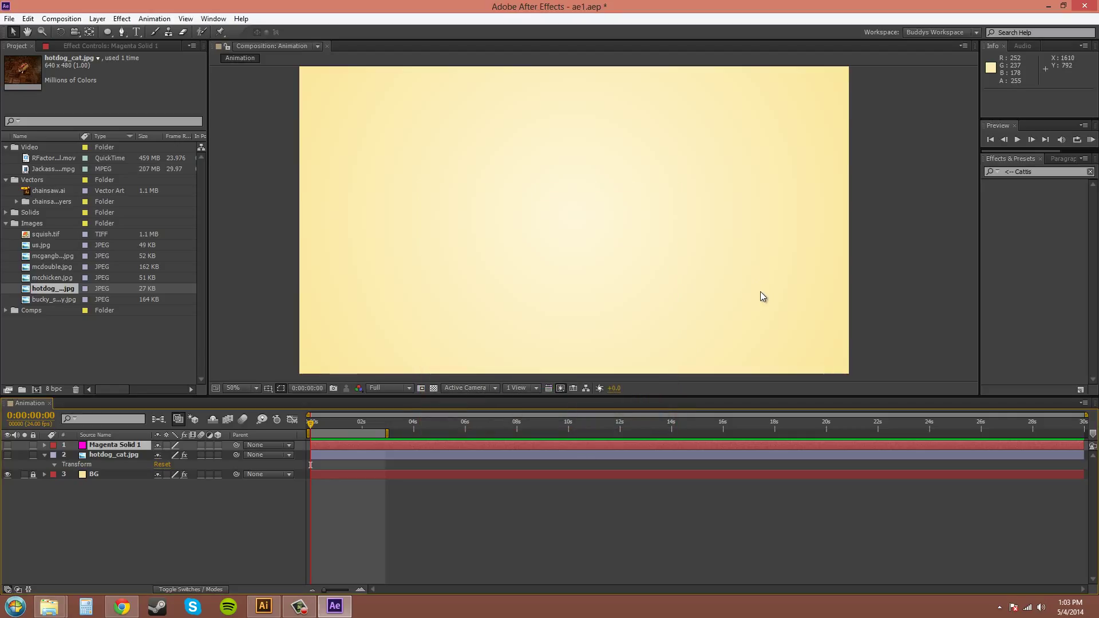